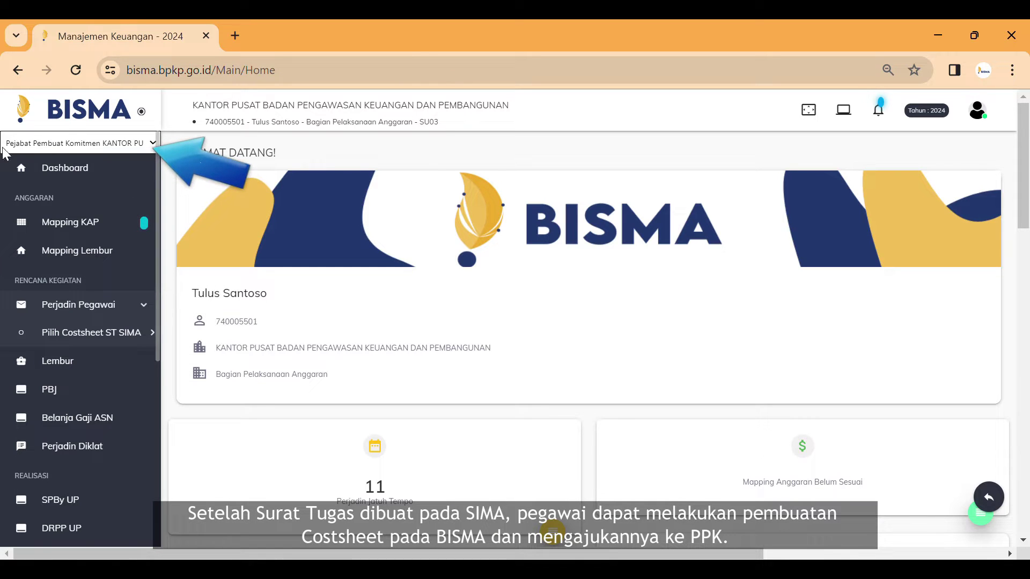
Step: Open the SIMA costsheet list and approve costsheet 78135-3 of assignment letter KU/ST-101/SU03/2/2024 as the commitment officer (PPK)
click(102, 333)
click(68, 364)
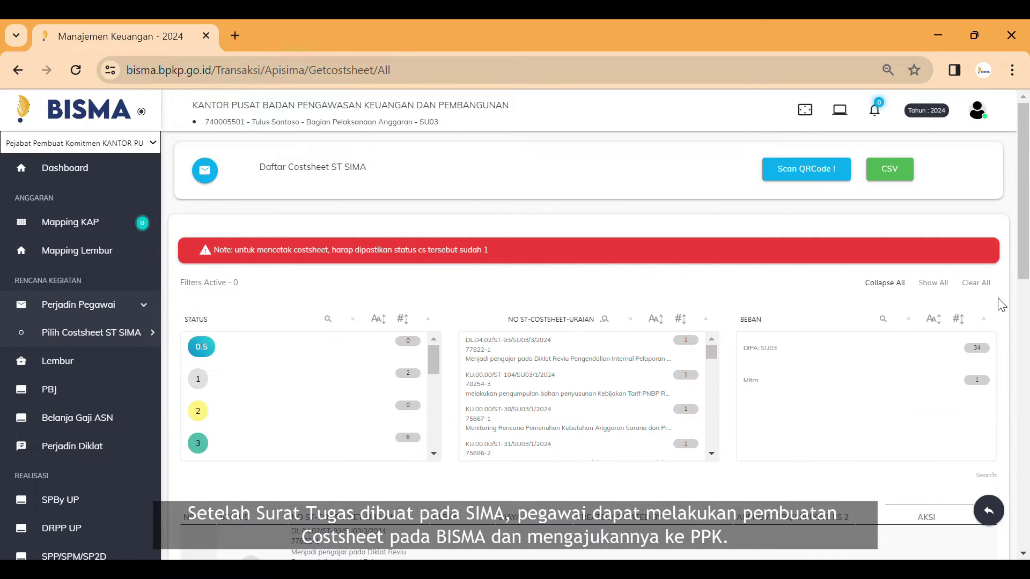
drag(1025, 259, 1026, 475)
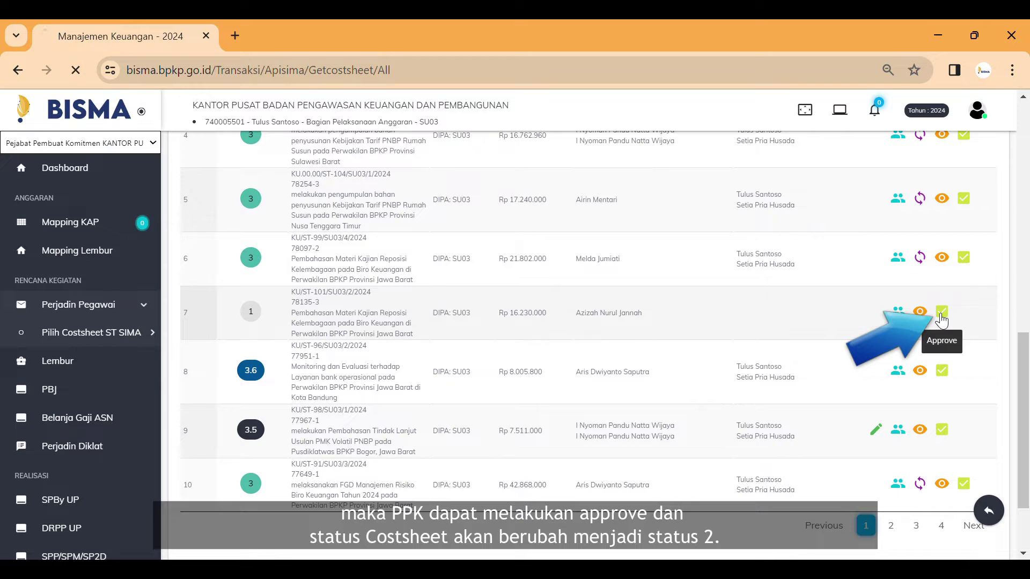
click(940, 316)
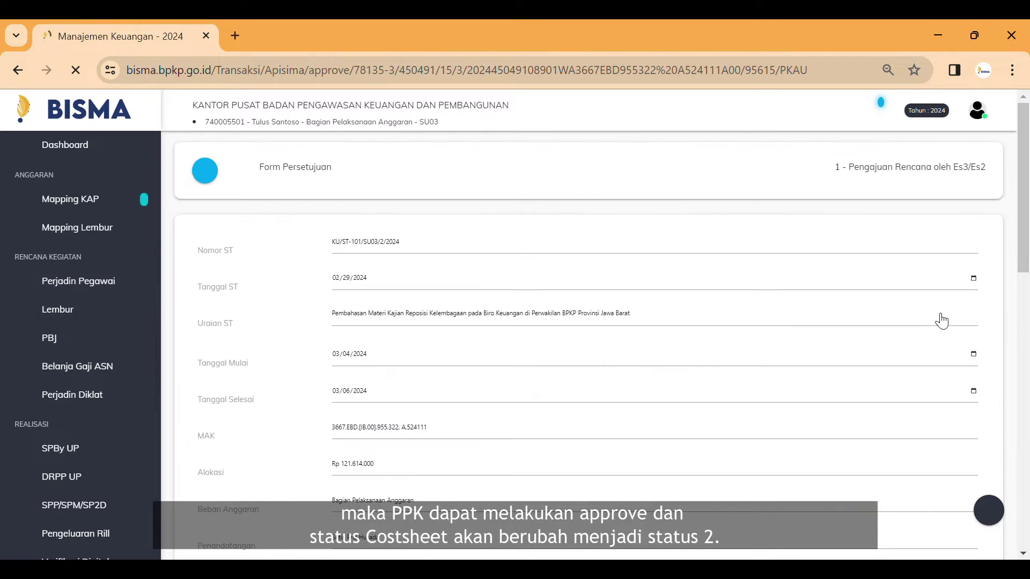
drag(1013, 240, 1012, 502)
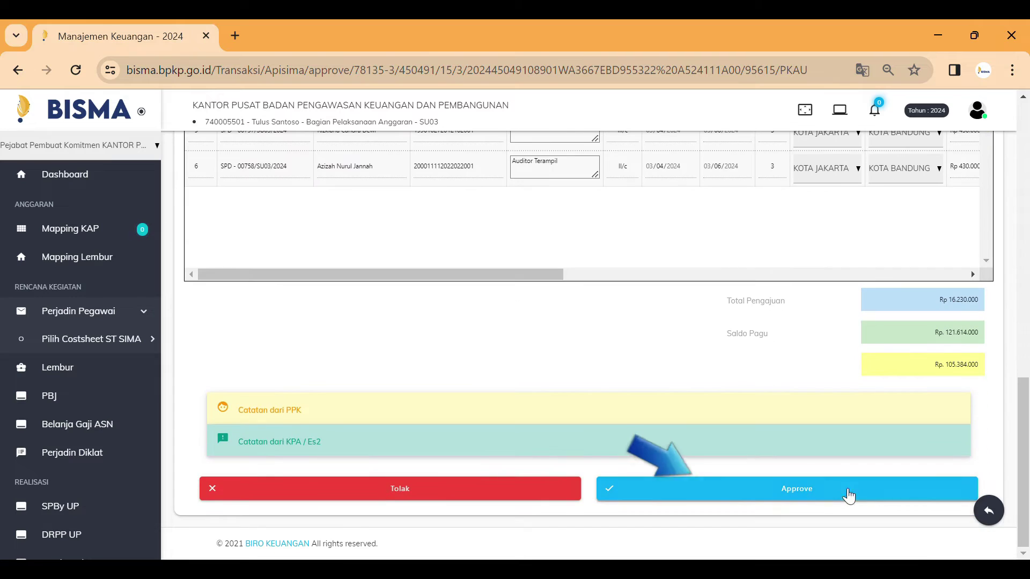
click(786, 491)
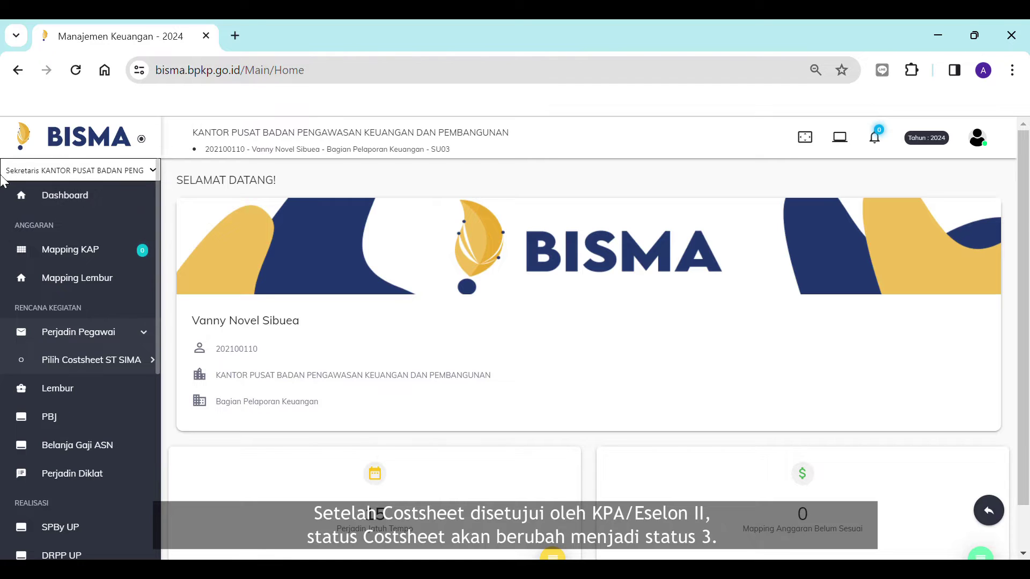
Step: Open the SIMA costsheet list under the Sekretaris role and search for "st-101"
scroll(134, 225, down, 2)
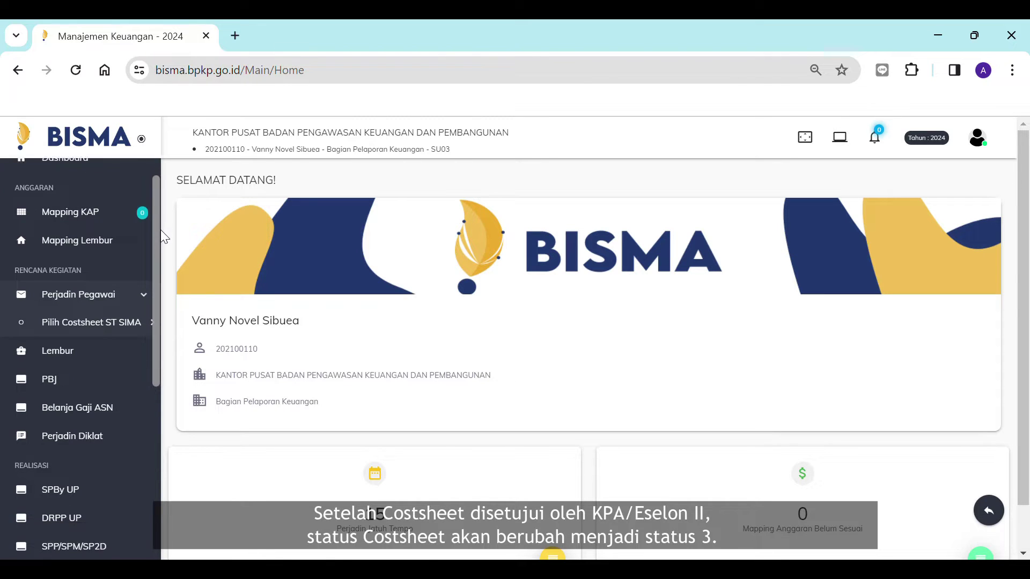
click(107, 271)
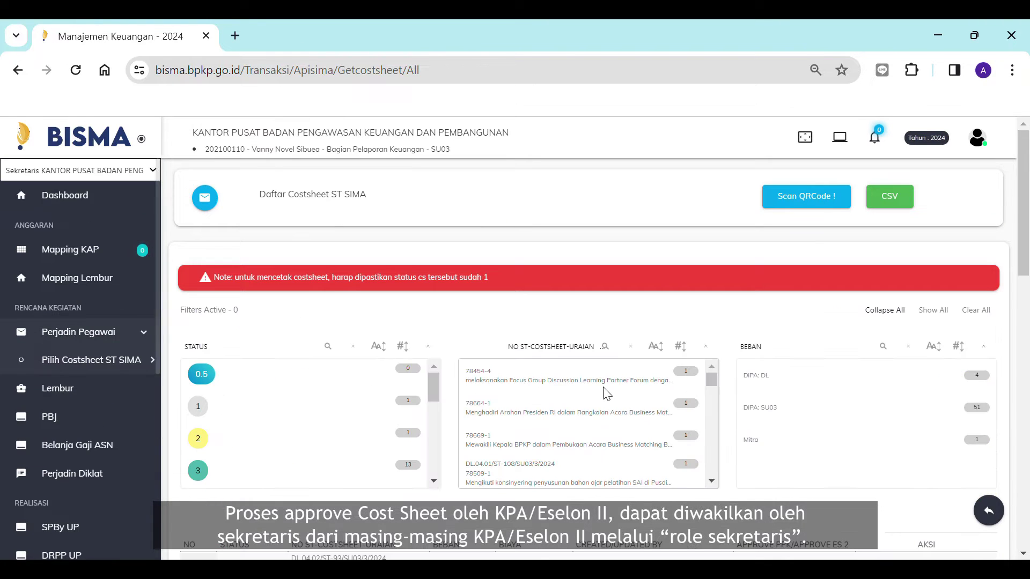
click(934, 535)
text(st-101)
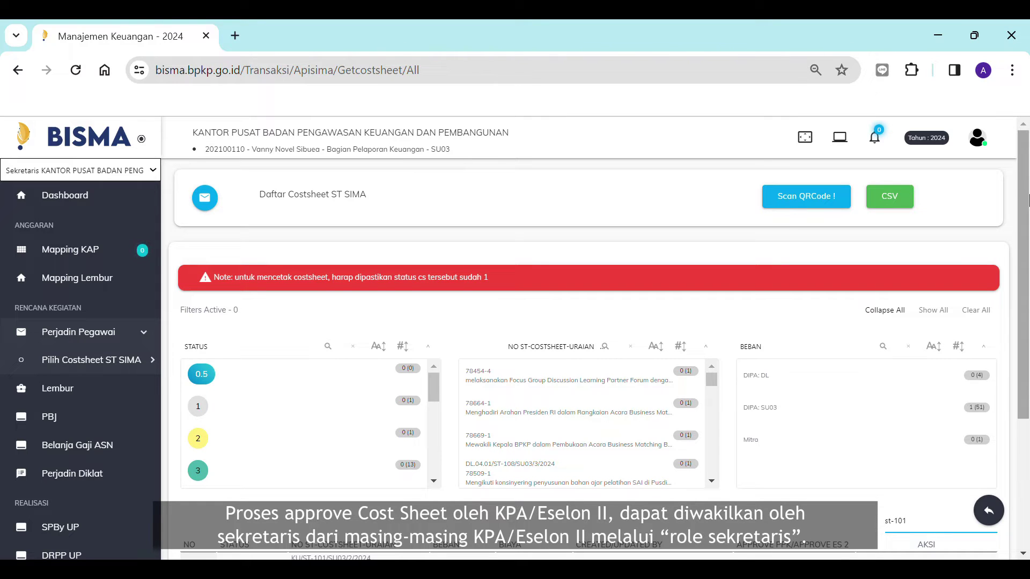
scroll(1029, 199, down, 2)
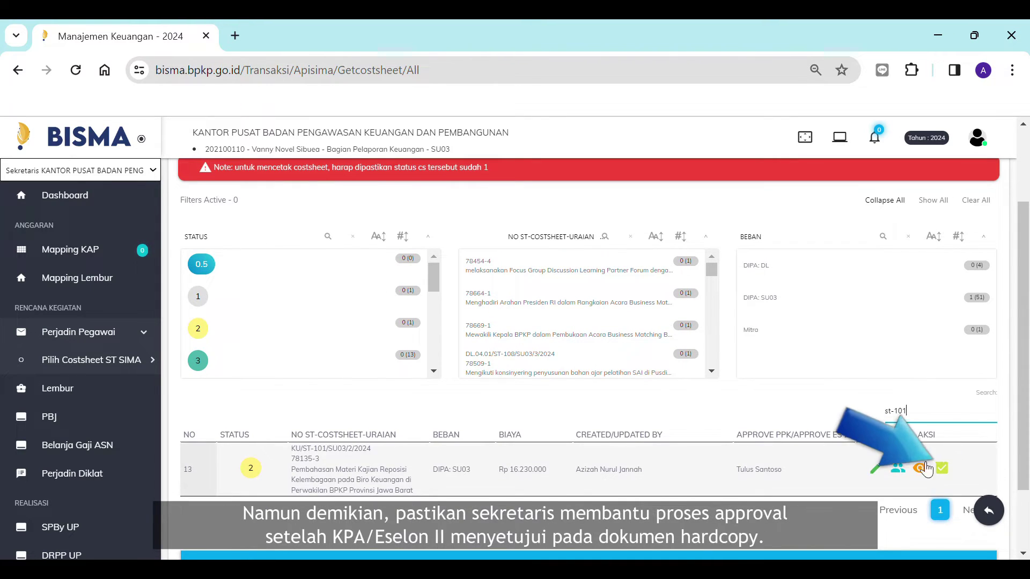
Step: Approve costsheet 78135-3 of letter KU/ST-101/SU03/2/2024 on its approval form on behalf of the KPA/Eselon II
click(945, 465)
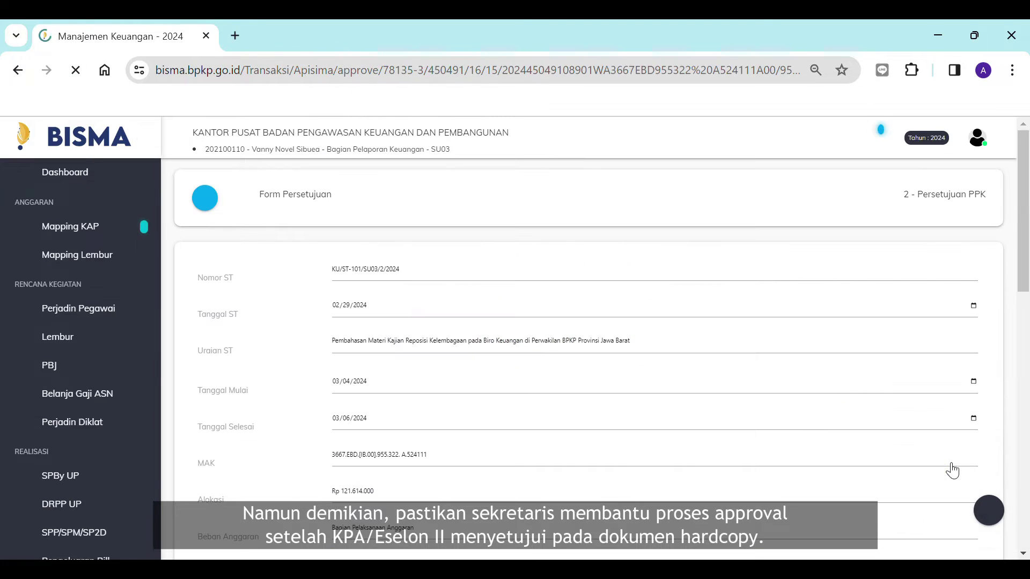
drag(1024, 261, 1028, 515)
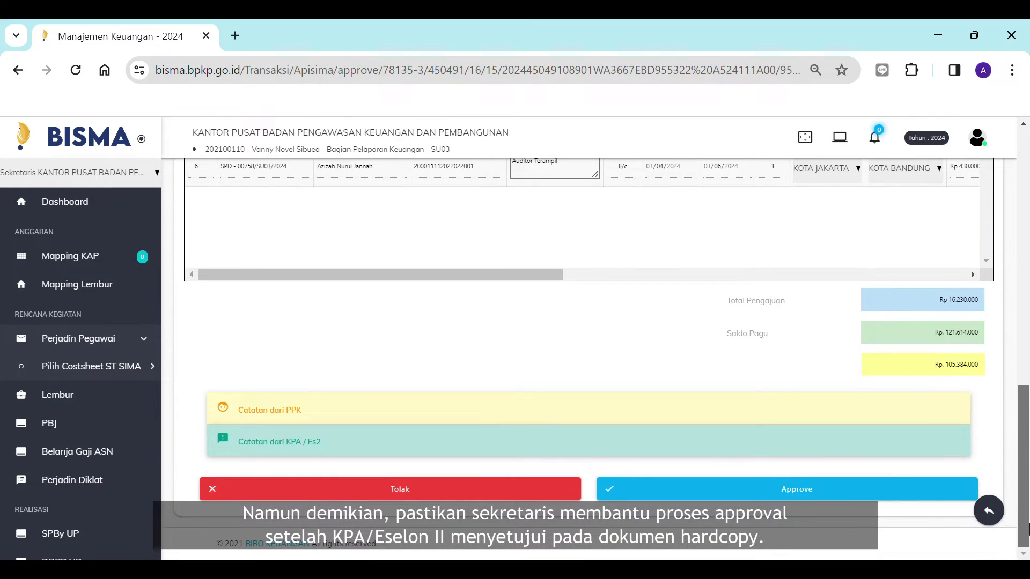
click(819, 491)
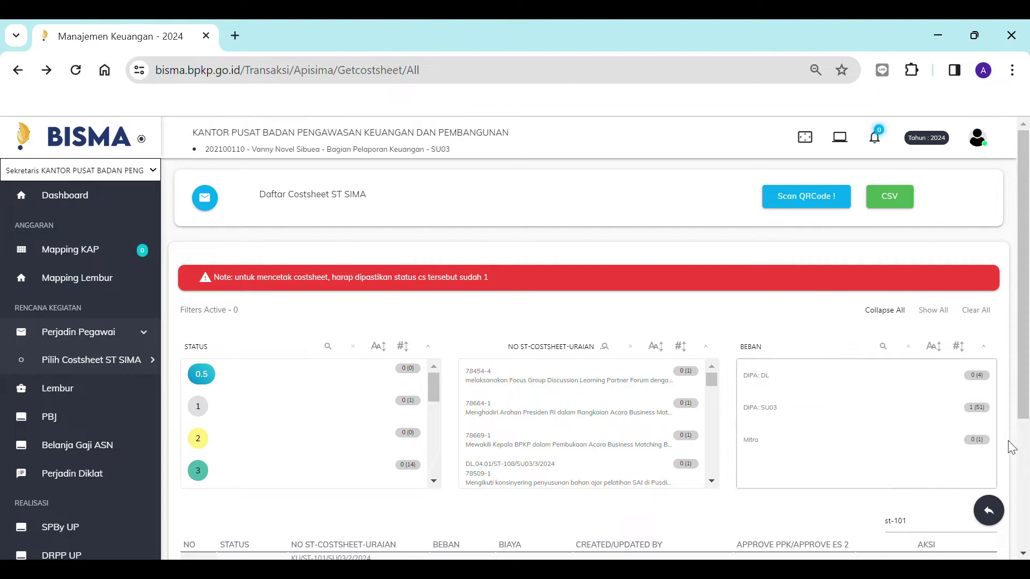
scroll(1028, 368, down, 2)
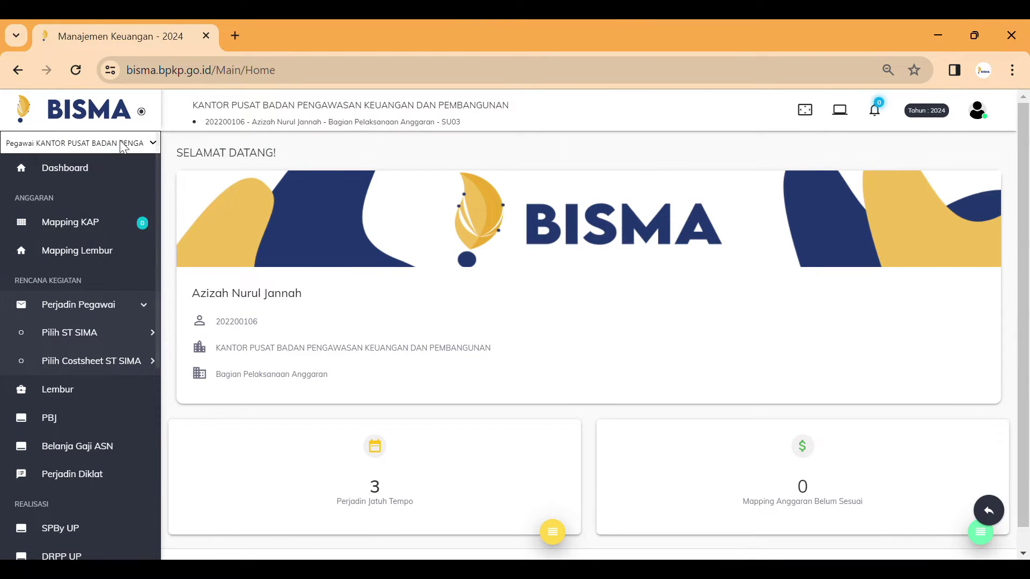
Step: Open the SIMA costsheet list under the Pegawai role and synchronise the KU/ST-101/SU03/2/2024 costsheet with SIMA
drag(161, 179, 156, 214)
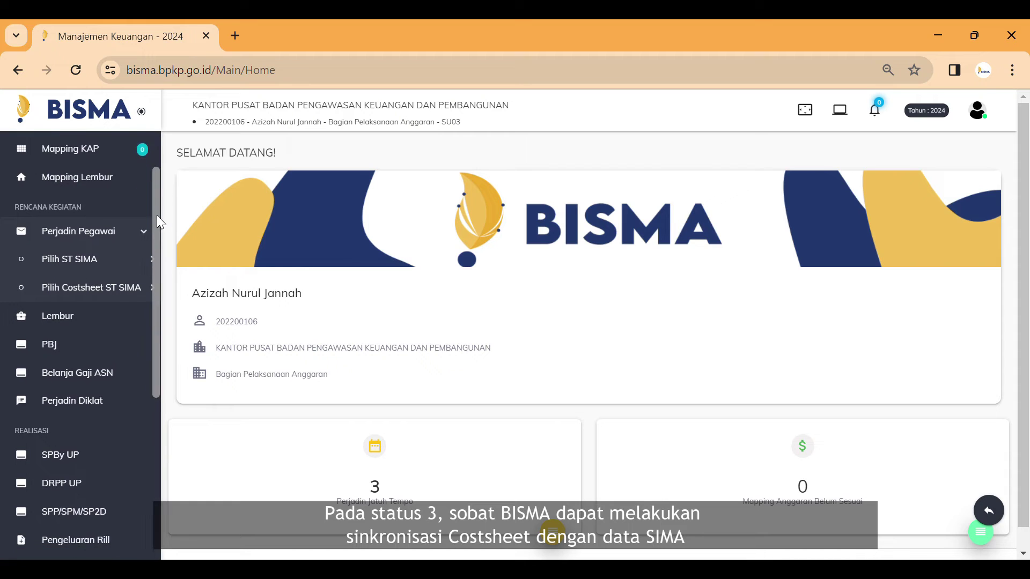
click(105, 288)
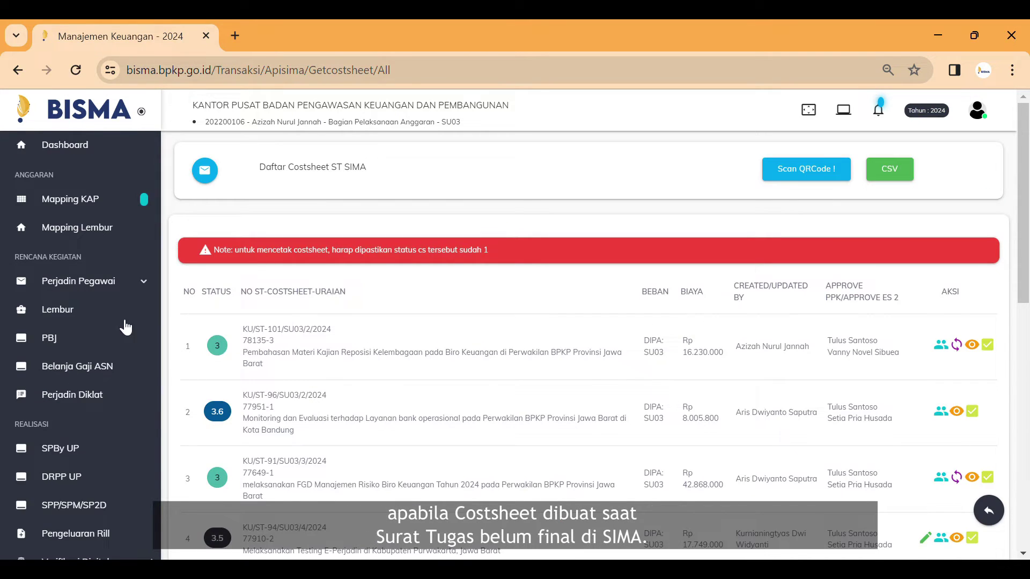
scroll(1028, 221, down, 4)
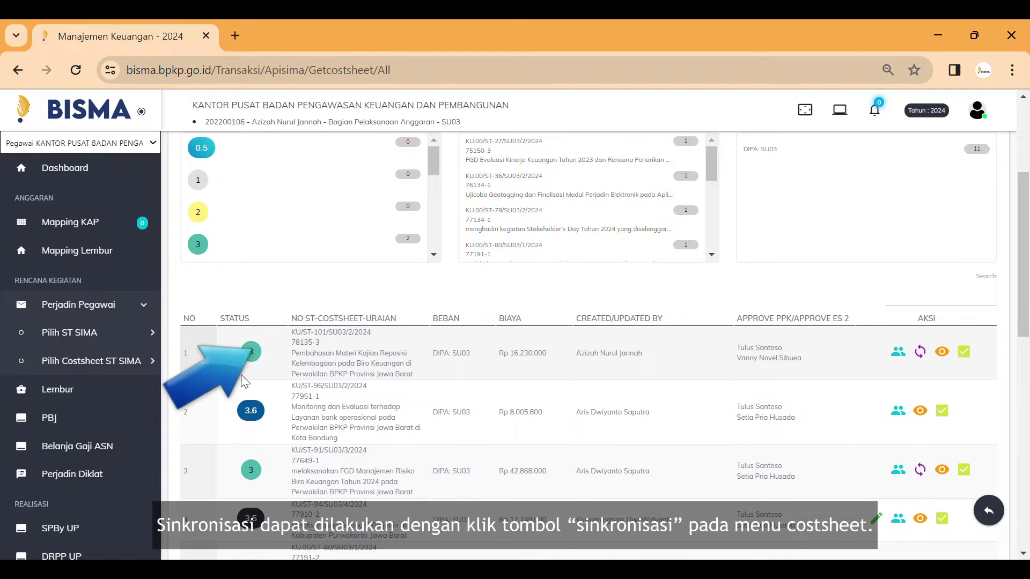
click(920, 353)
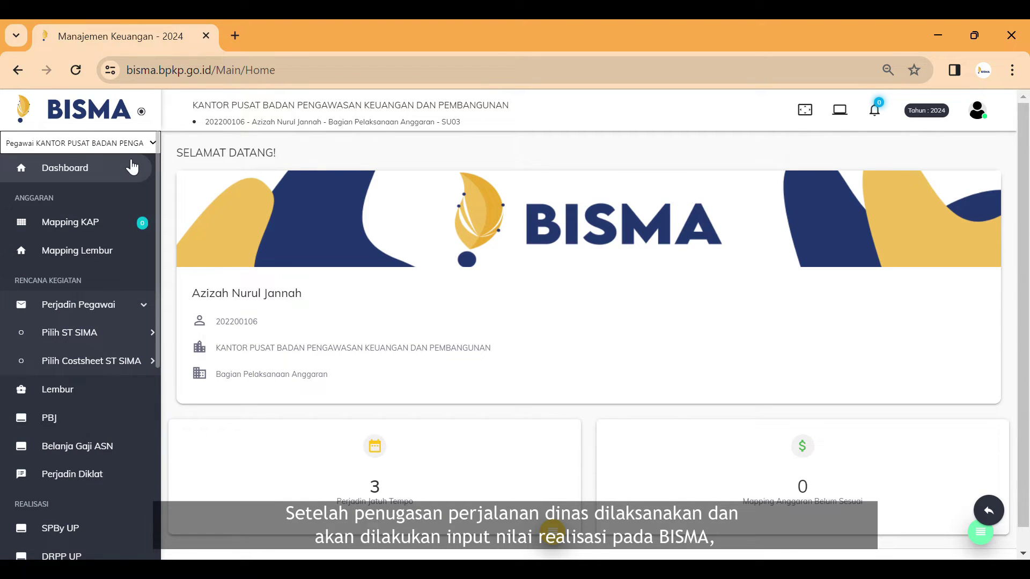
Step: Reopen the SIMA costsheet list as Pegawai and approve costsheet 78135-3 to raise its status to 3.5
drag(157, 254, 156, 284)
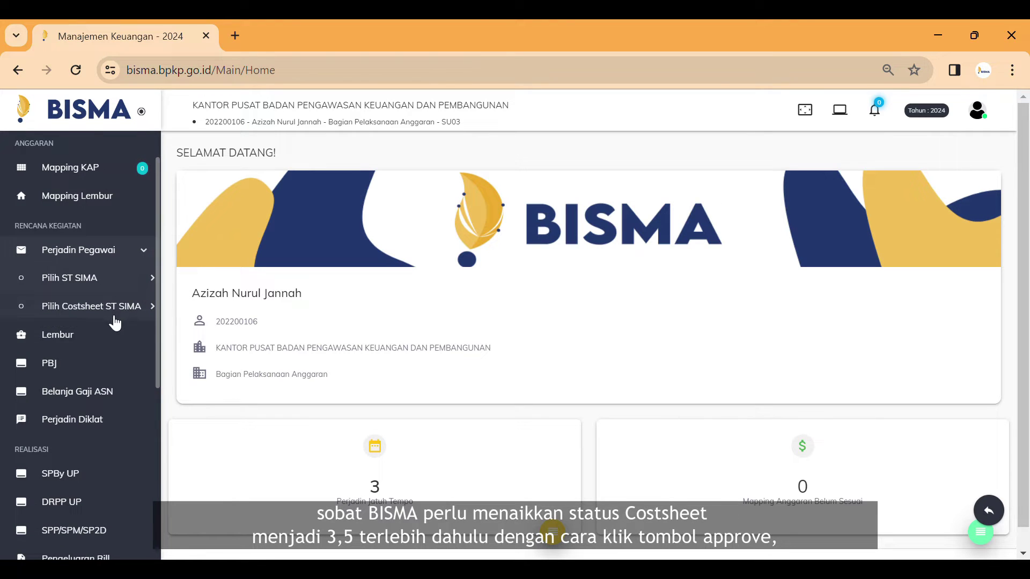
click(107, 306)
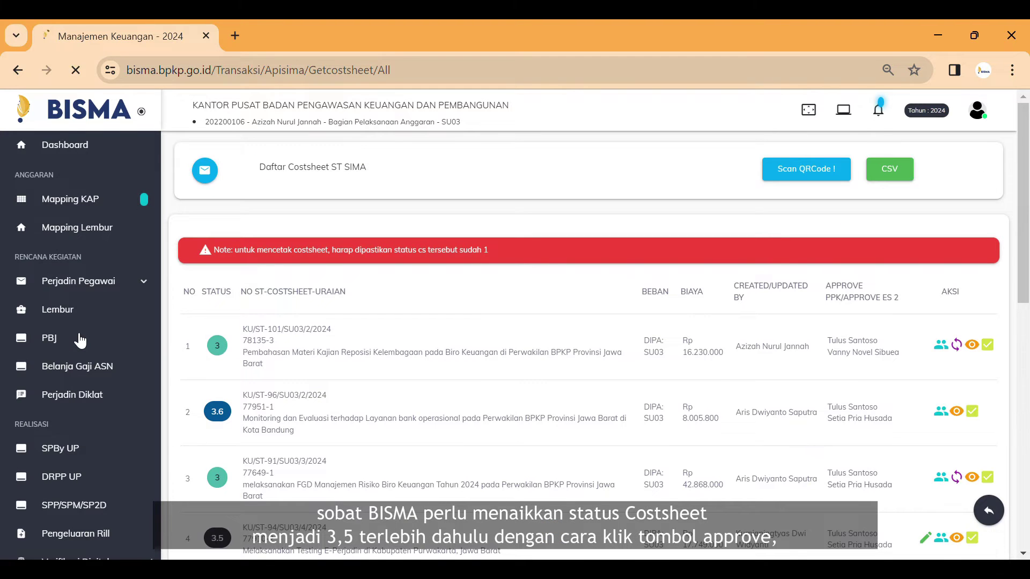
drag(1027, 258, 1025, 325)
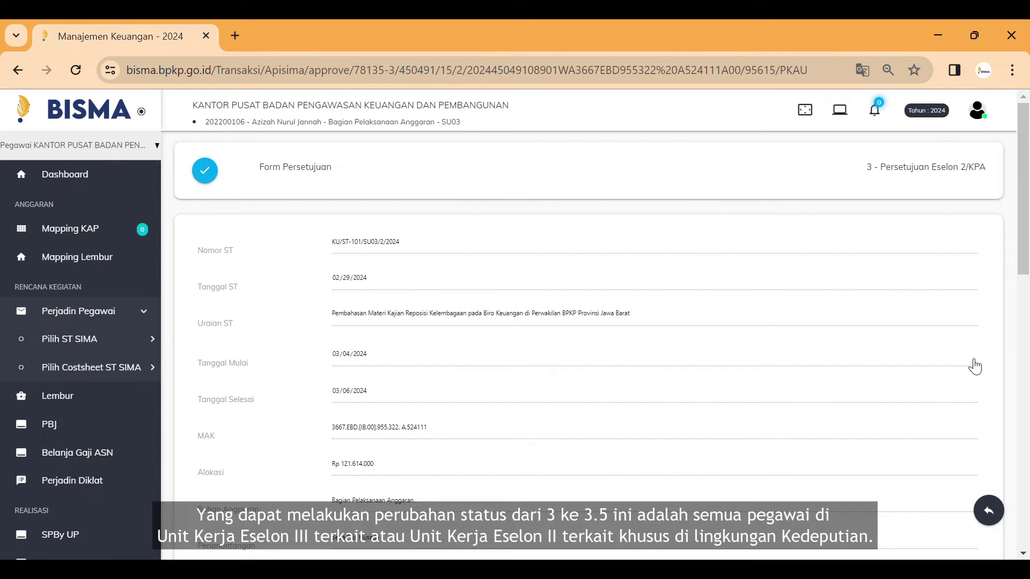
drag(1023, 266, 1017, 518)
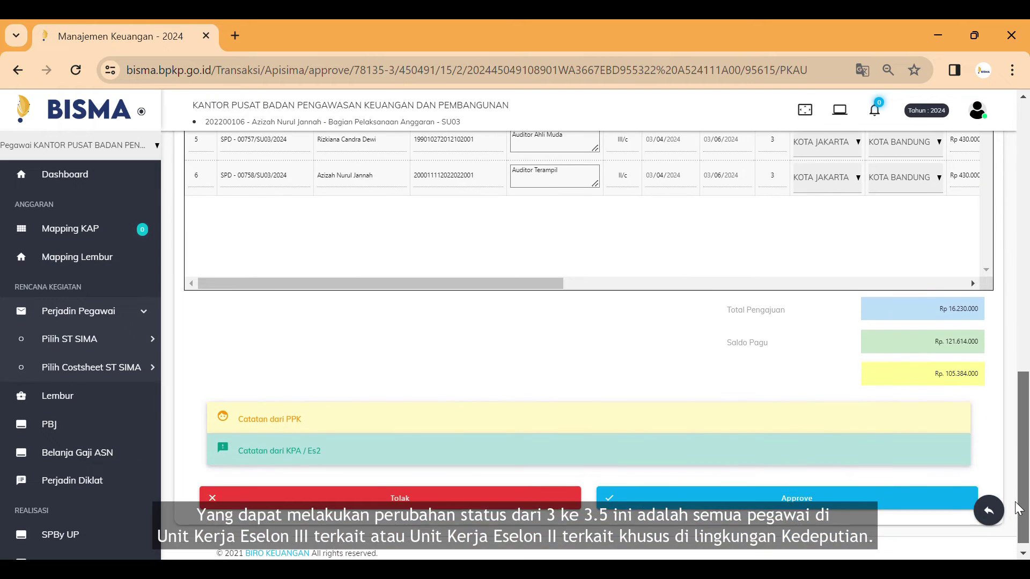
click(733, 499)
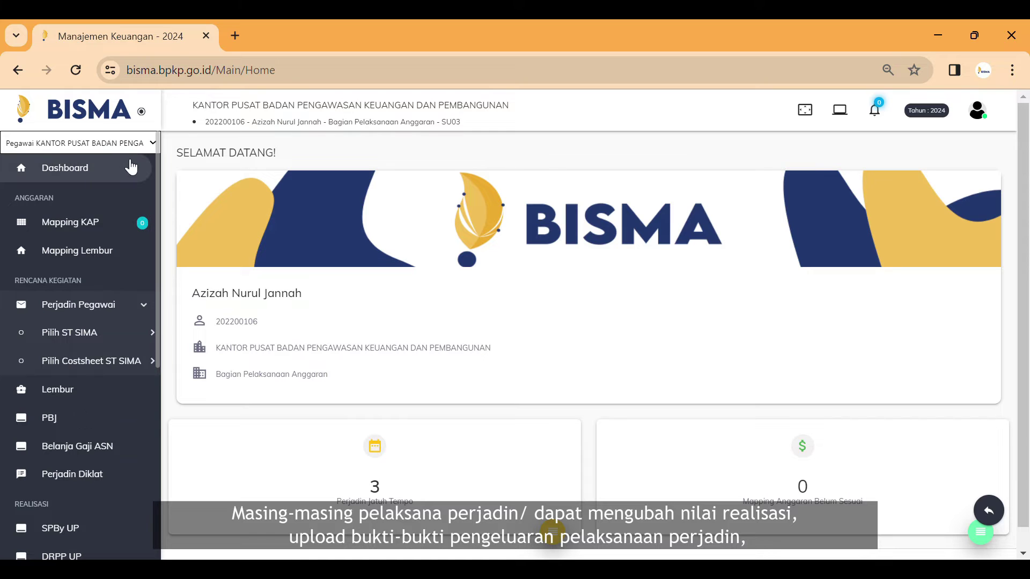
Step: Open the submission approvals of Verifikasi Digital and review a team member's Rincian Biaya for costsheet 78135-3
drag(153, 160, 120, 324)
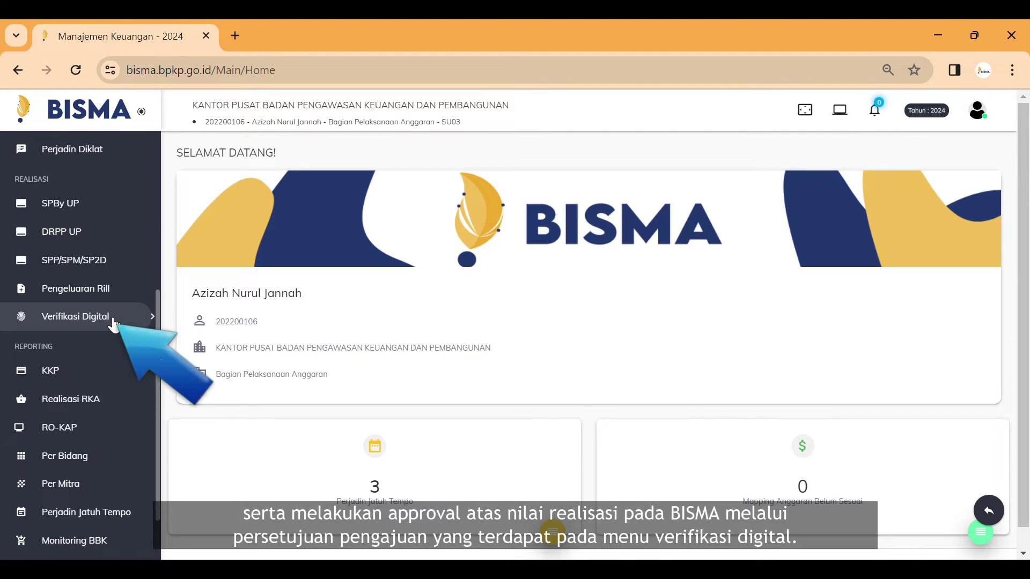
click(113, 320)
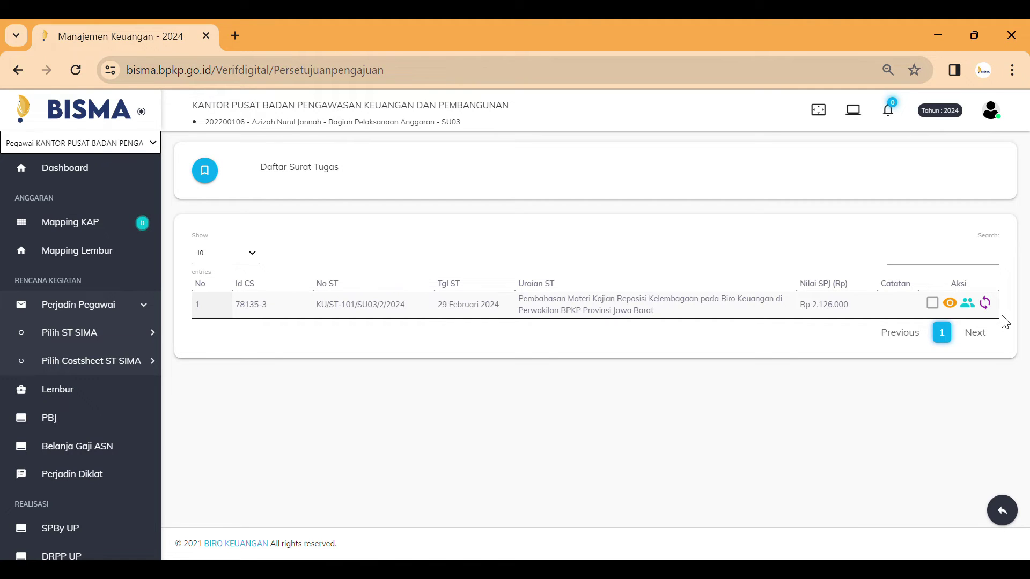
click(942, 310)
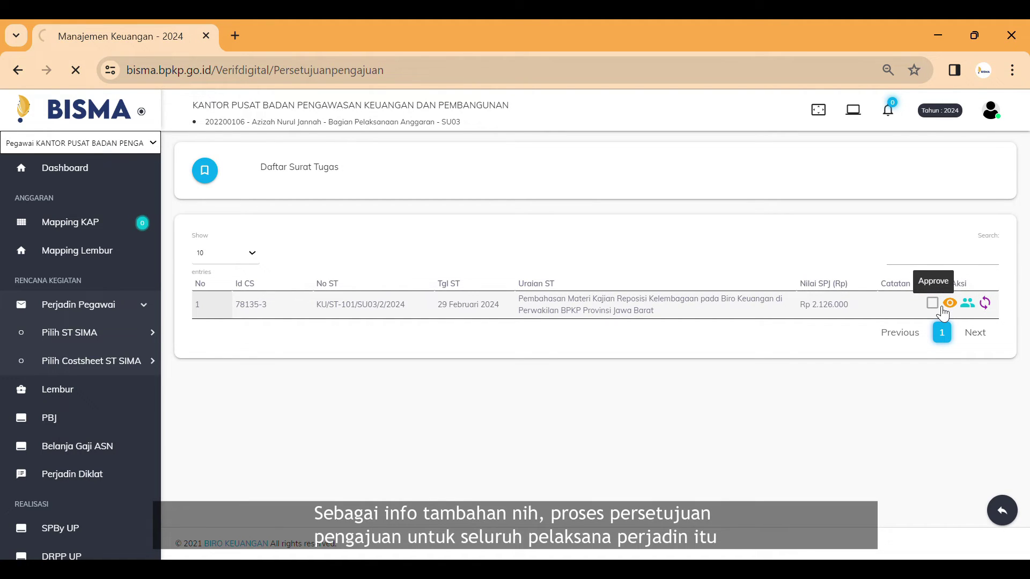
click(970, 307)
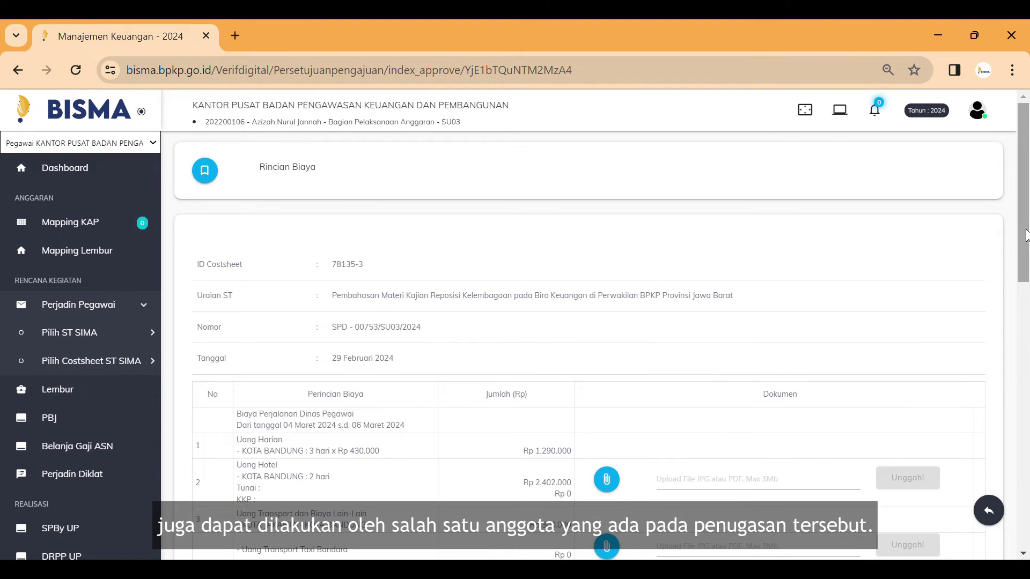
drag(1026, 234, 1026, 476)
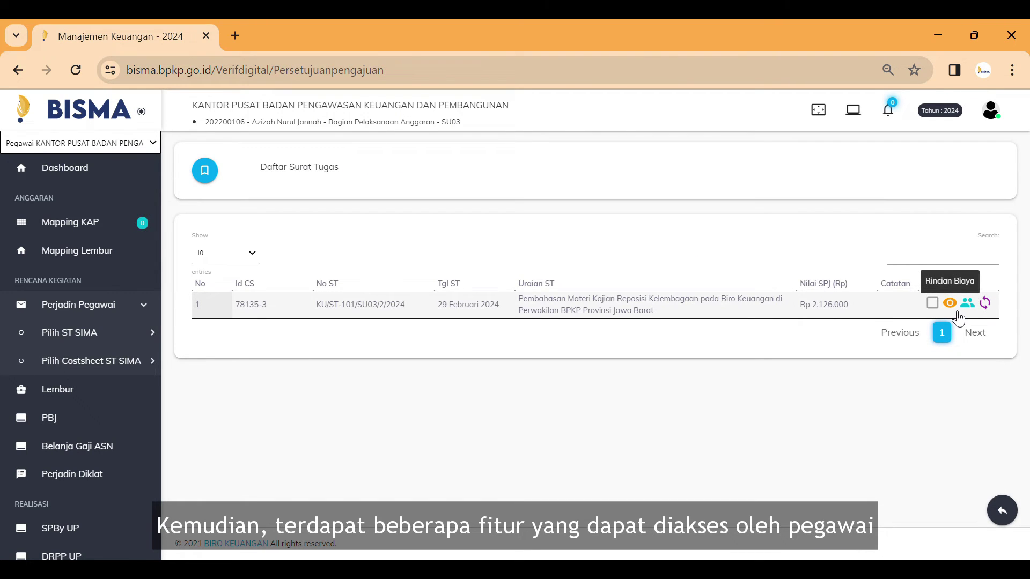
Step: Open the employee's own approval page for costsheet 78135-3, change the Transportasi Darat realisation to Rp 100.000 and save it
click(948, 304)
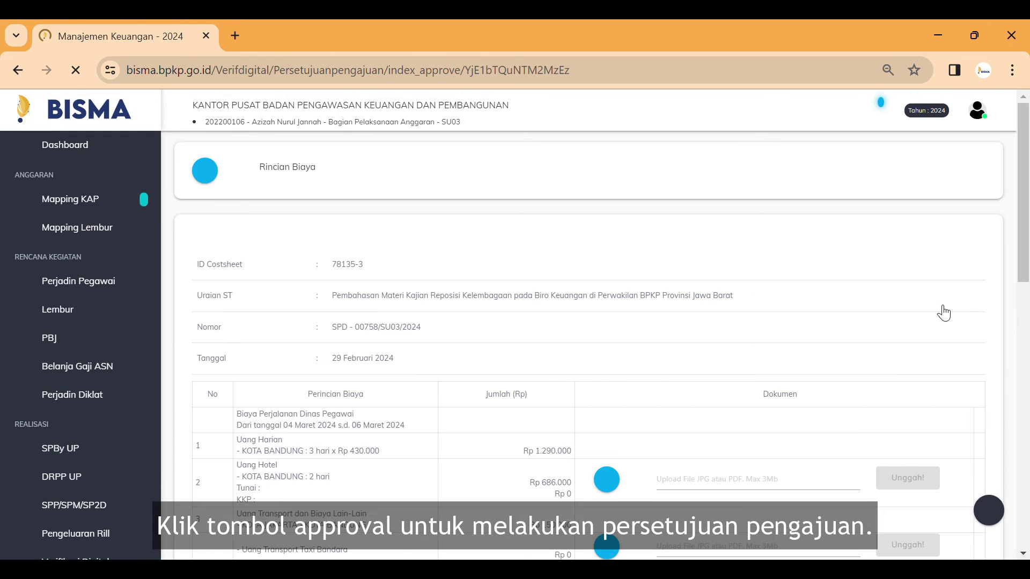
drag(1025, 209, 1029, 456)
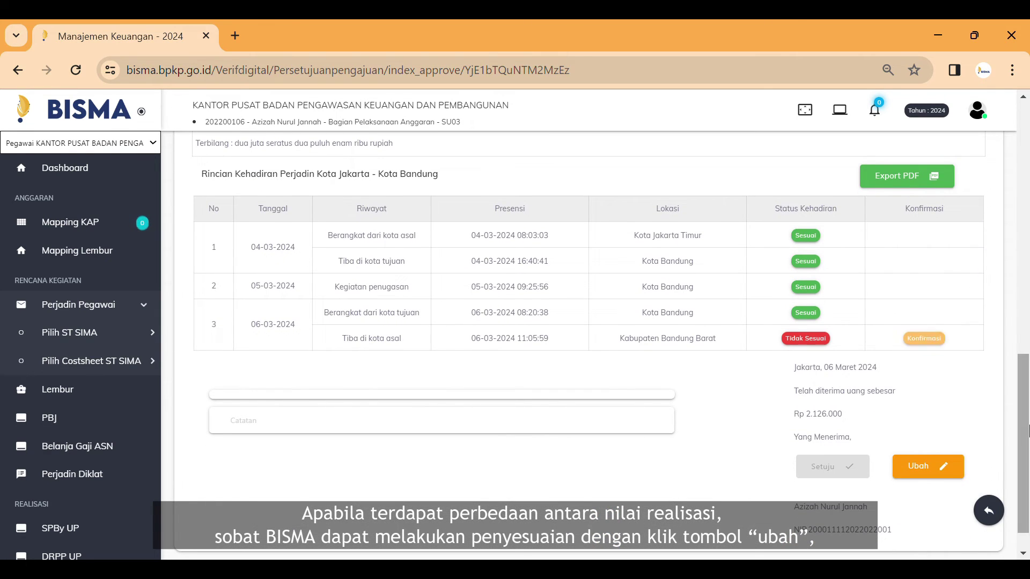
drag(1028, 430, 1028, 426)
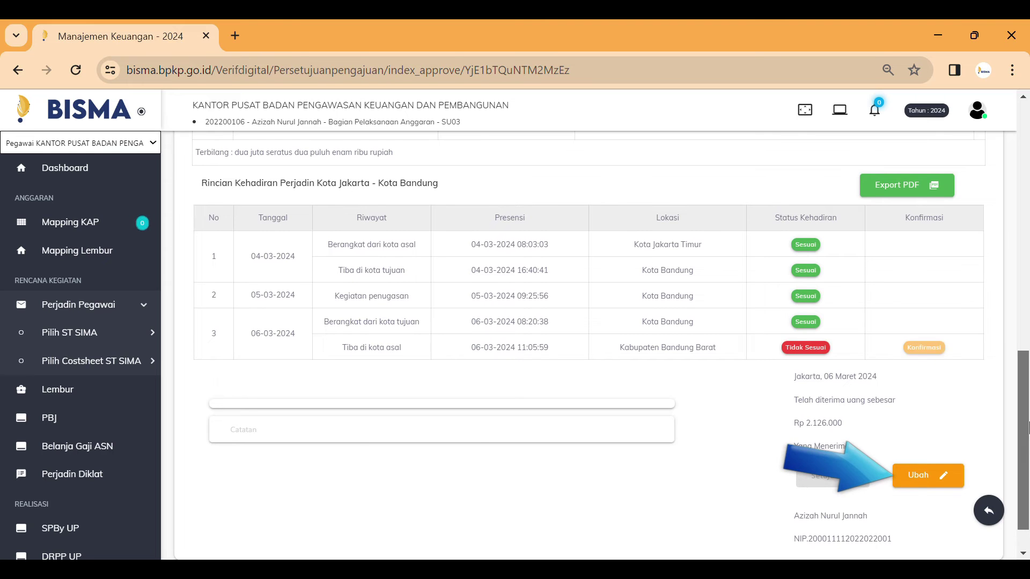
click(928, 475)
drag(1028, 215, 1028, 413)
scroll(949, 426, right, 7)
scroll(949, 427, right, 5)
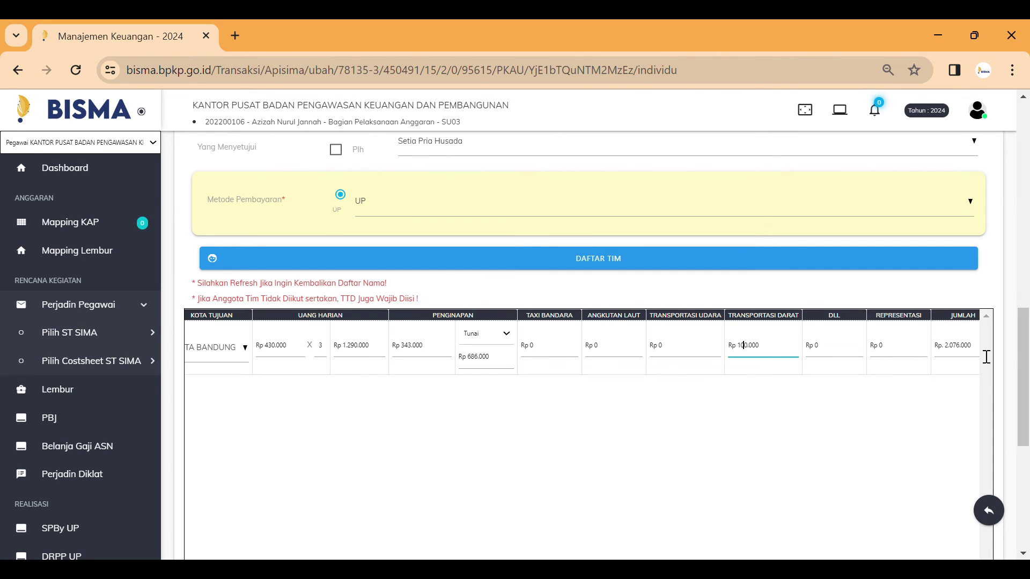
drag(1022, 376, 1022, 479)
click(863, 496)
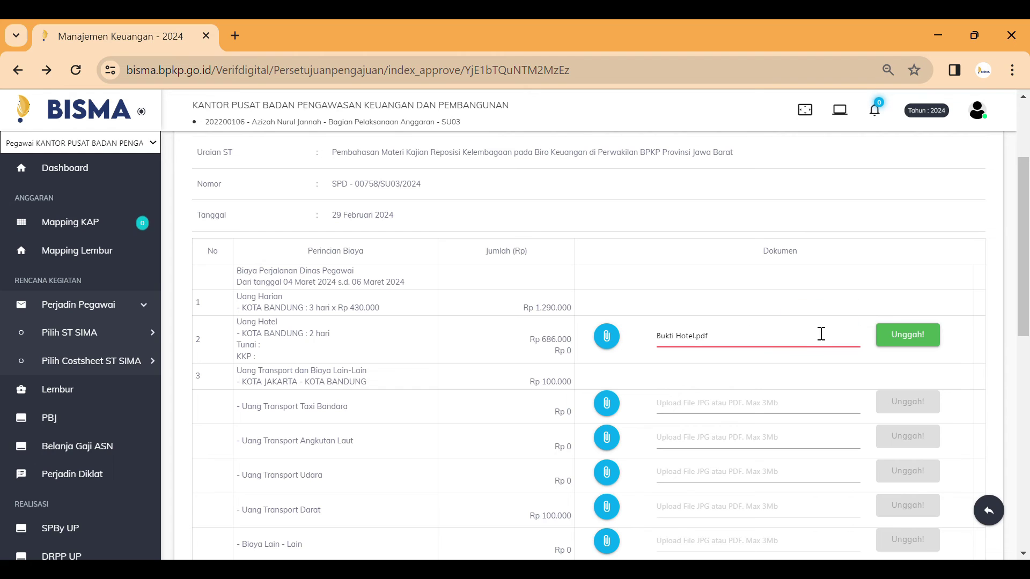
Step: Upload Bukti Hotel.pdf as the supporting document for the Uang Hotel expense
click(908, 336)
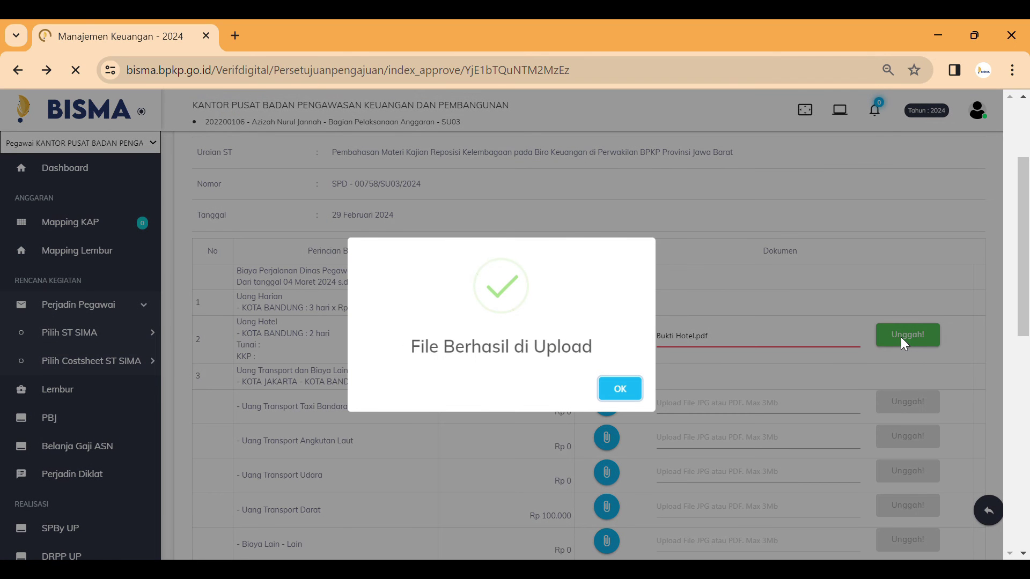